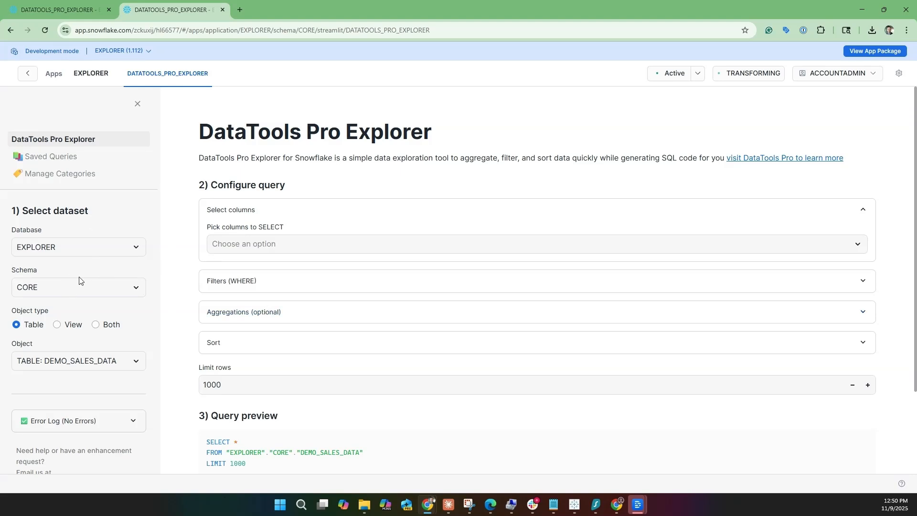
click(101, 247)
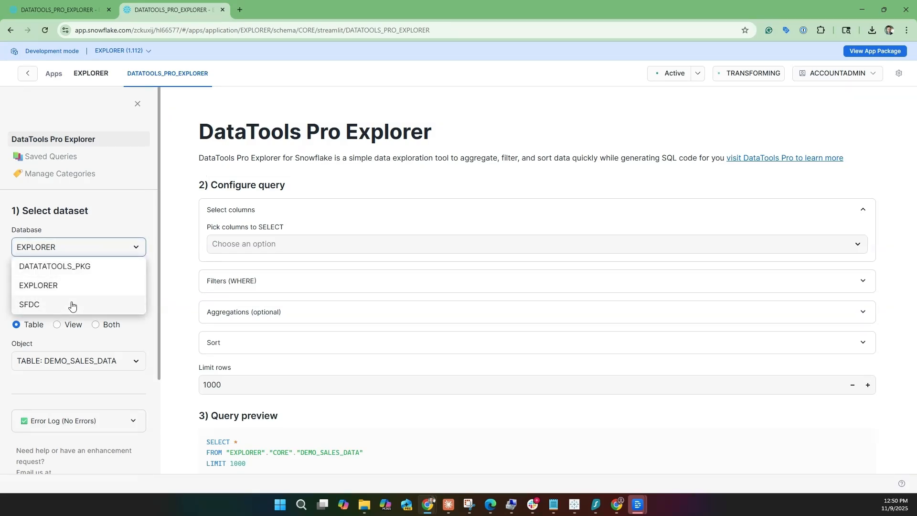
click(96, 223)
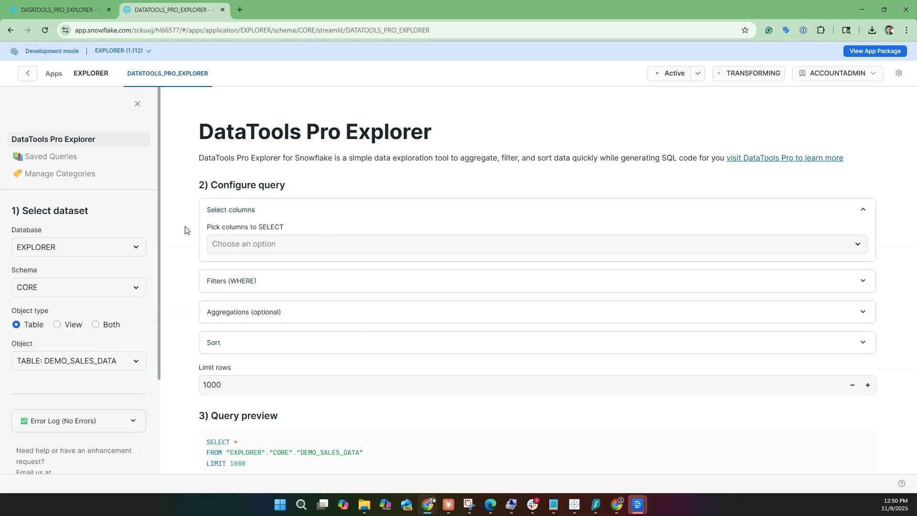
scroll(380, 308, down, 2)
scroll(381, 308, up, 2)
click(300, 244)
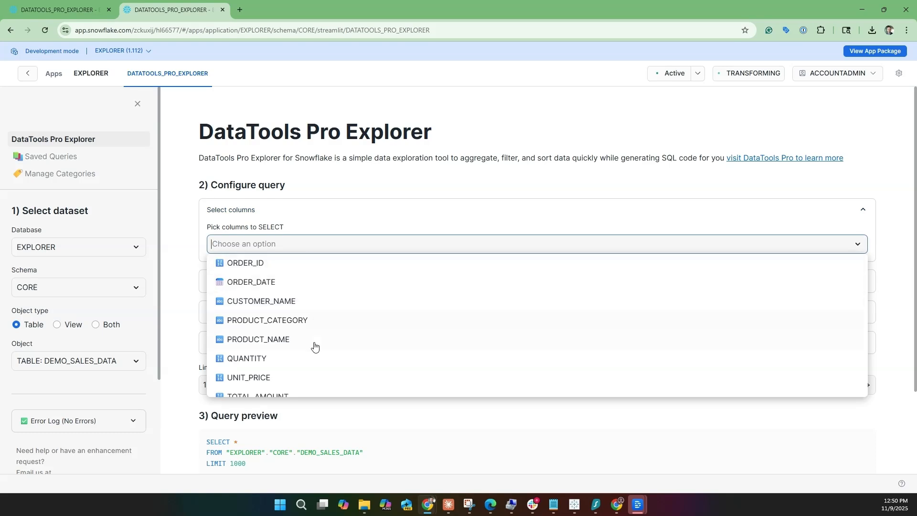
- Set up the query's aggregations with PRODUCT_CATEGORY as the dimension and Row Count as the first measure
click(296, 219)
click(286, 273)
scroll(322, 285, down, 2)
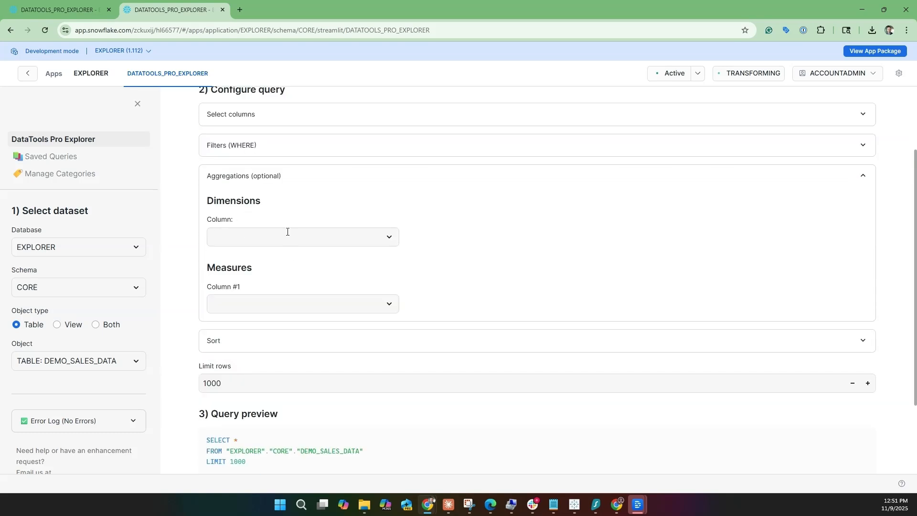
click(313, 236)
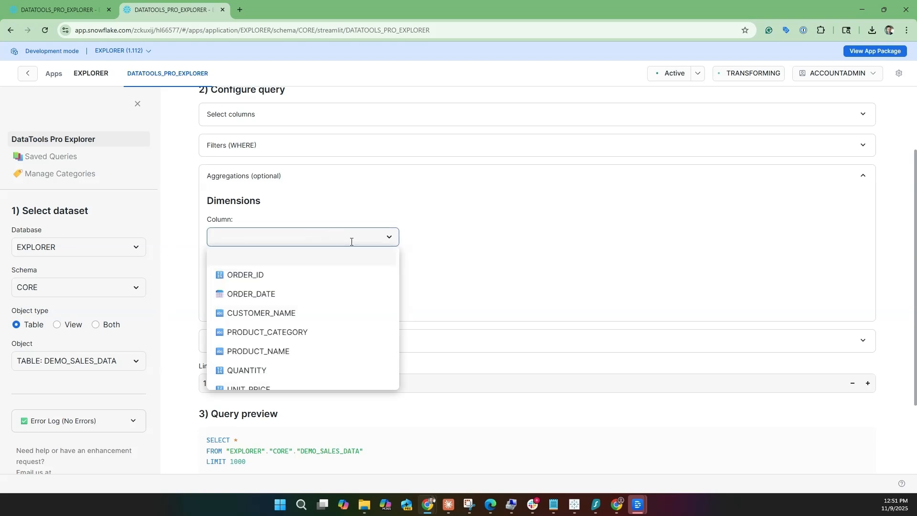
click(275, 331)
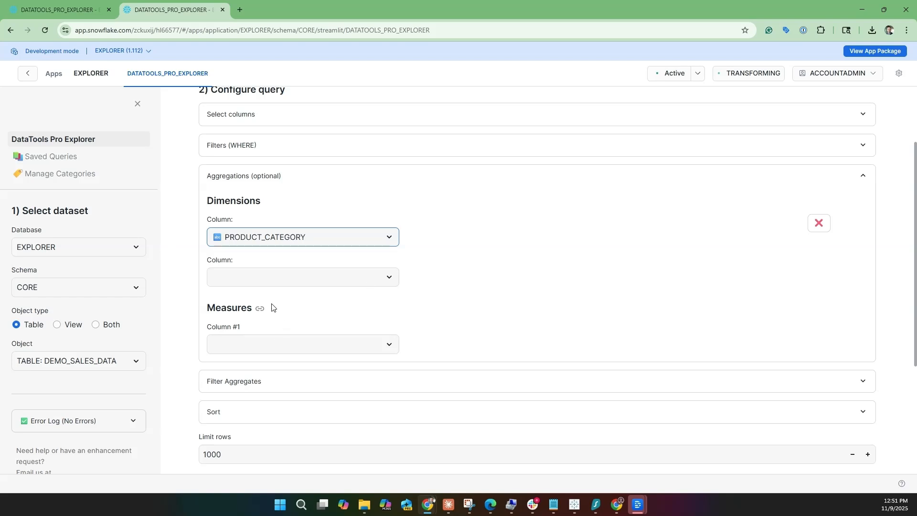
click(296, 346)
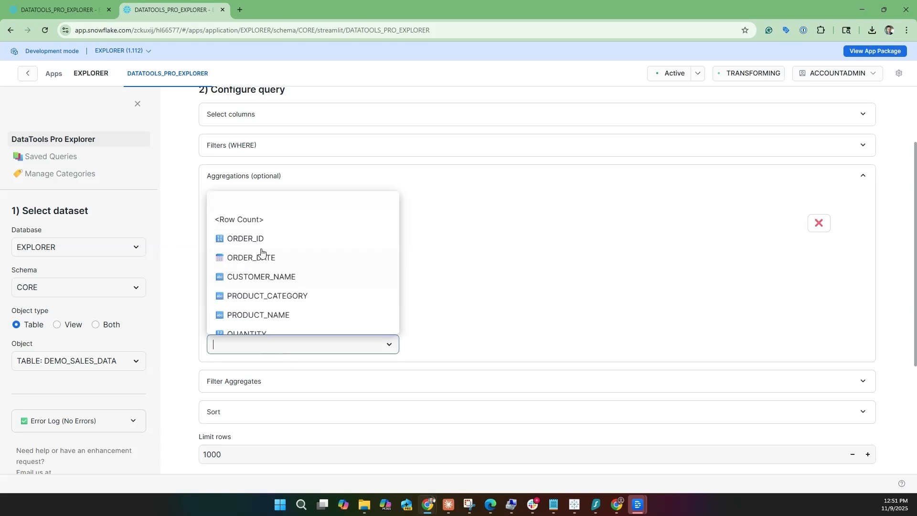
click(273, 219)
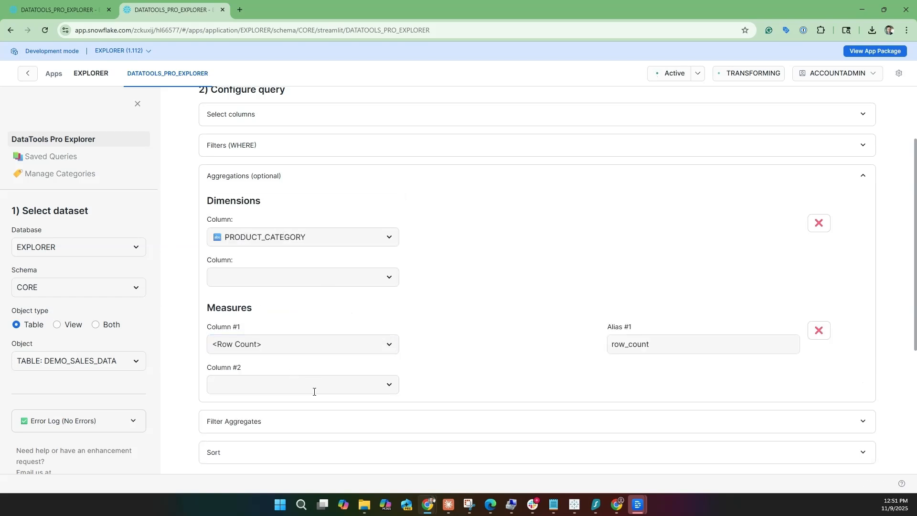
- Add CUSTOMER_NAME as the second measure and set its function to COUNT_DISTINCT
click(313, 389)
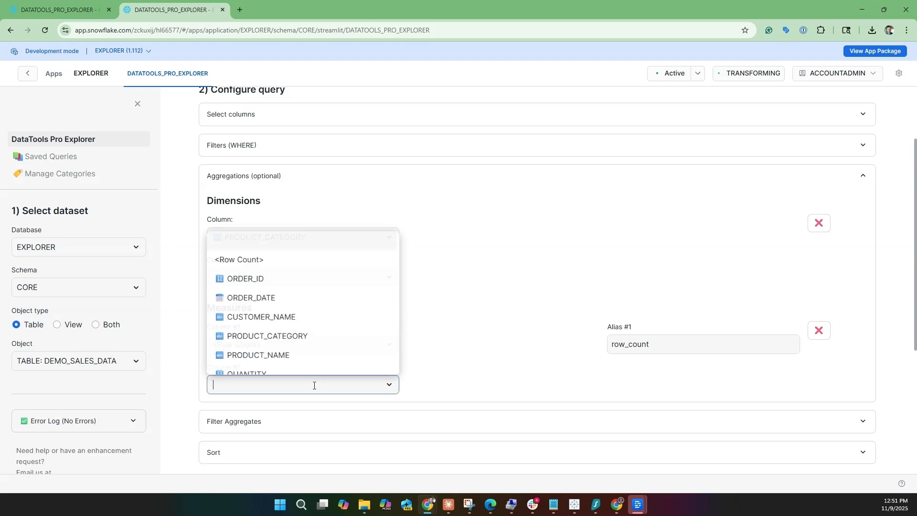
click(316, 324)
scroll(435, 373, down, 2)
click(458, 289)
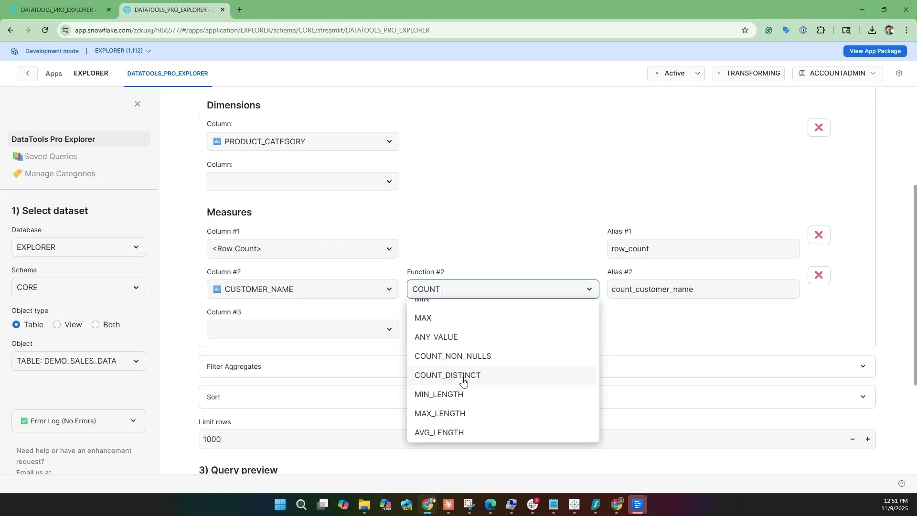
click(464, 375)
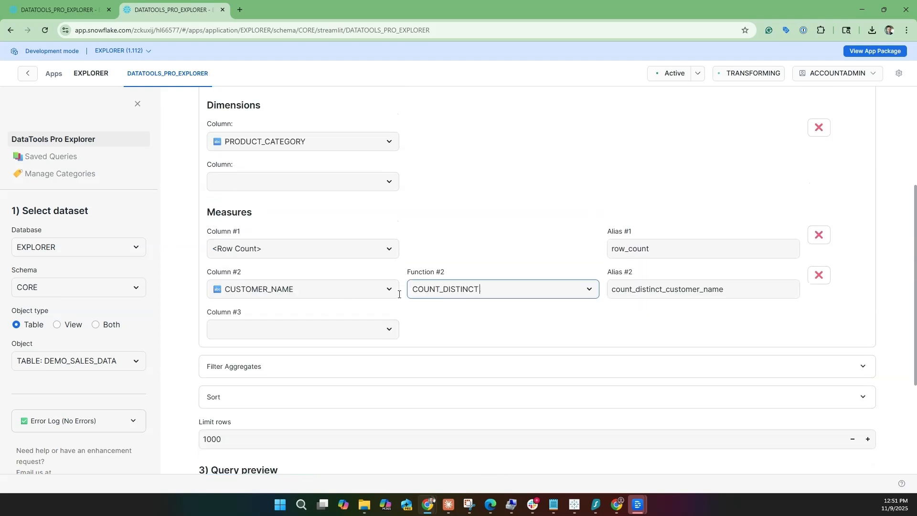
- Sort the query by count_distinct_customer_name in descending order
scroll(402, 297, down, 1)
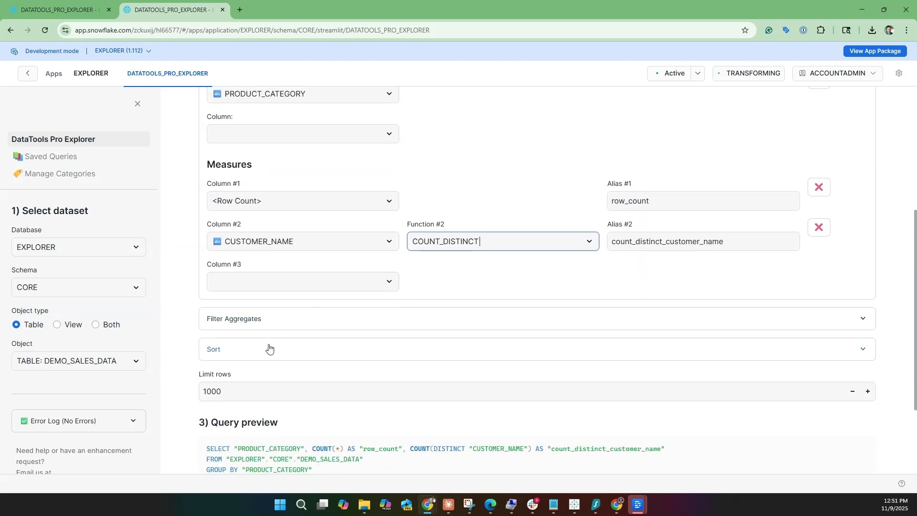
click(284, 349)
click(310, 382)
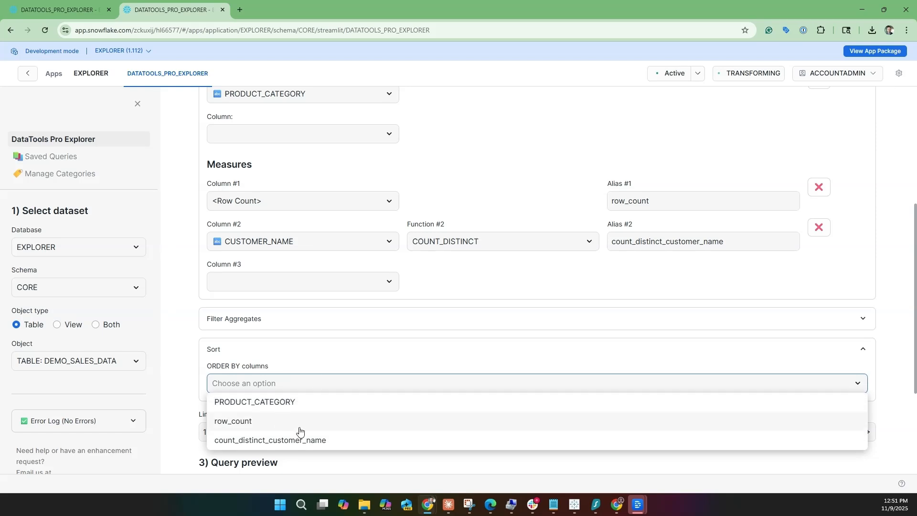
click(313, 439)
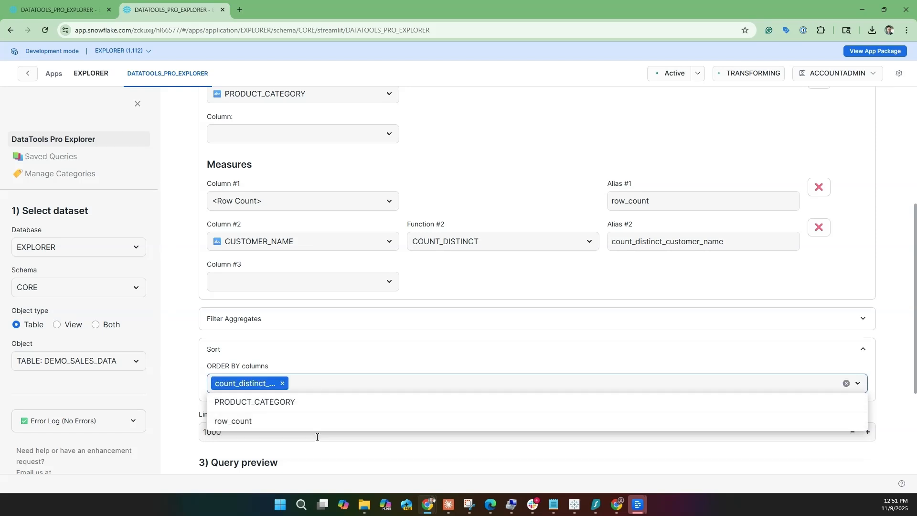
click(507, 348)
scroll(392, 365, down, 3)
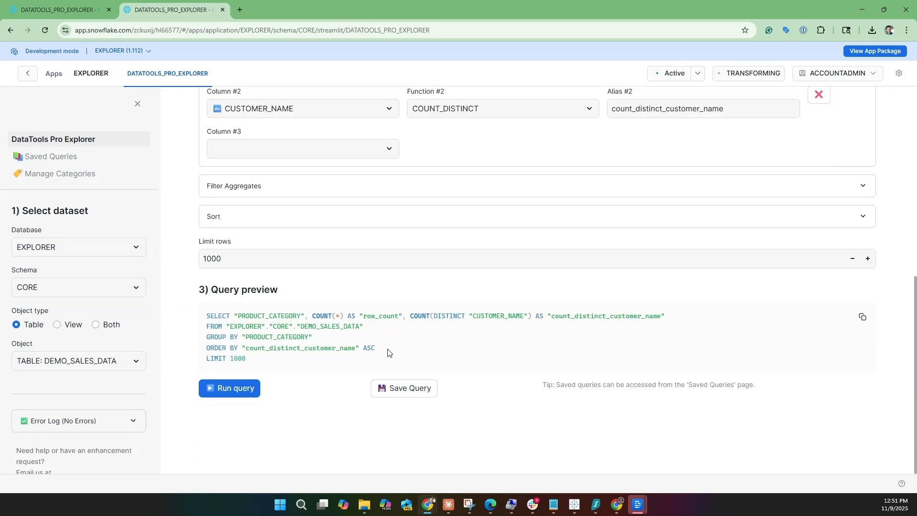
click(253, 287)
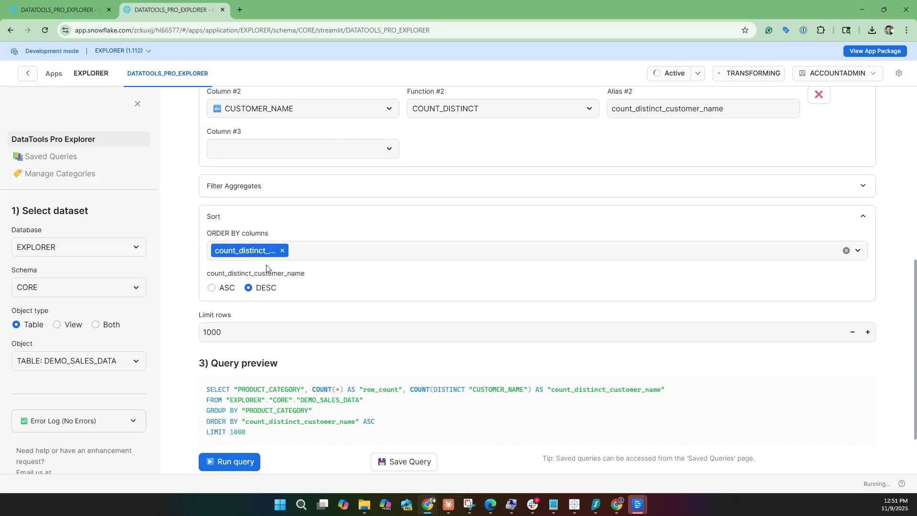
- Run the query and review the returned rows by product category
click(229, 463)
scroll(258, 363, down, 2)
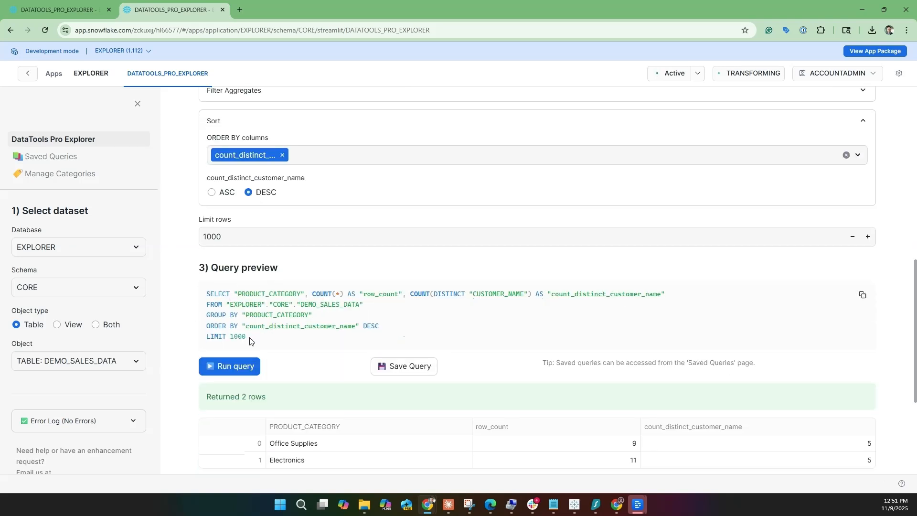
scroll(270, 302, down, 2)
scroll(270, 302, down, 2)
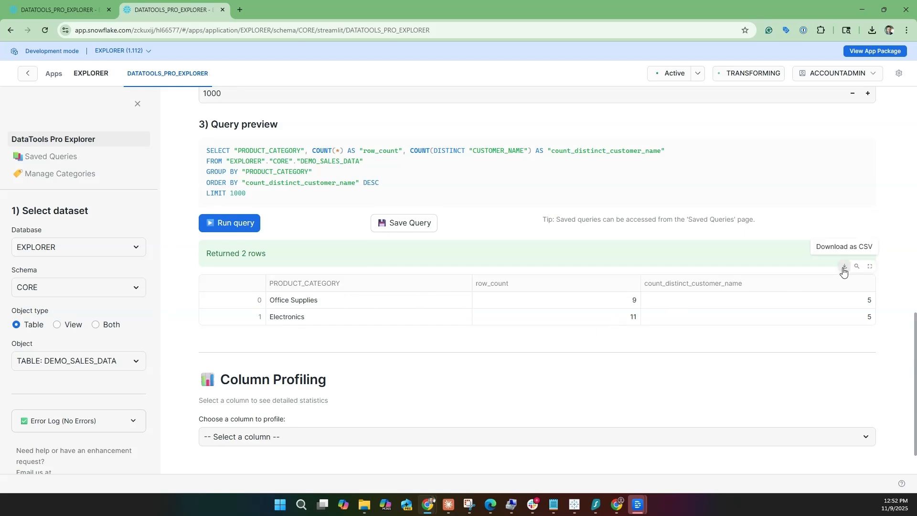
- Profile the PRODUCT_CATEGORY column of the results and examine its basic statistics and top values
scroll(477, 320, down, 1)
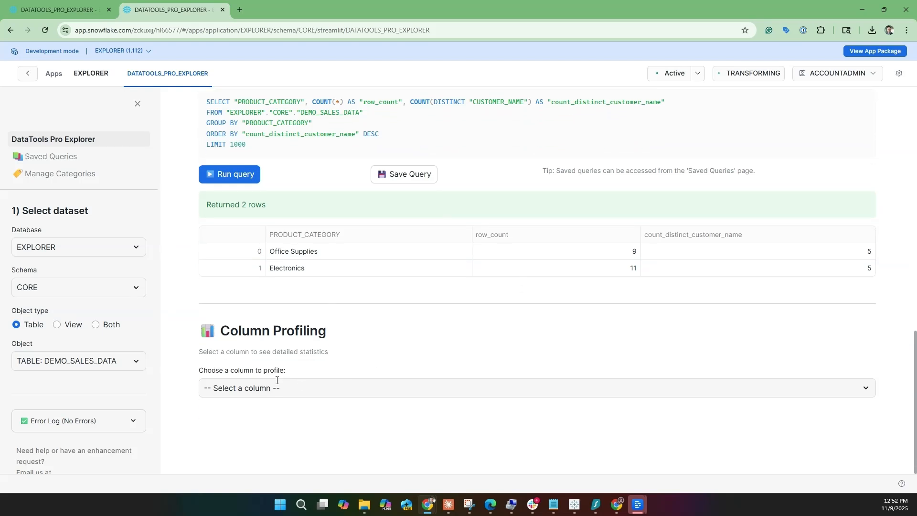
click(250, 385)
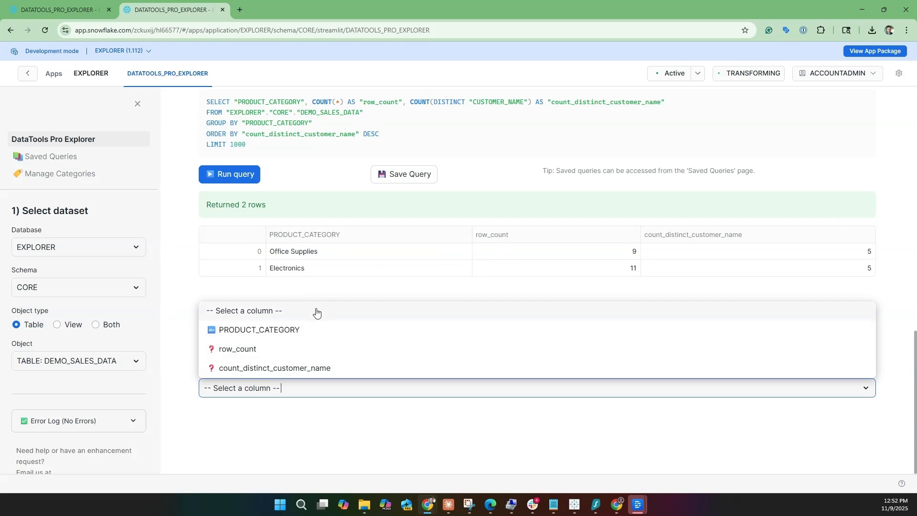
click(290, 329)
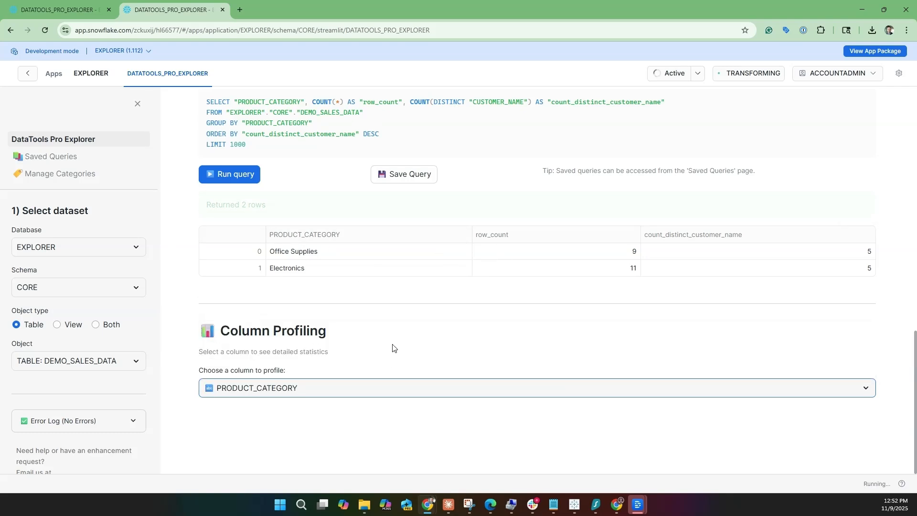
scroll(373, 349, down, 4)
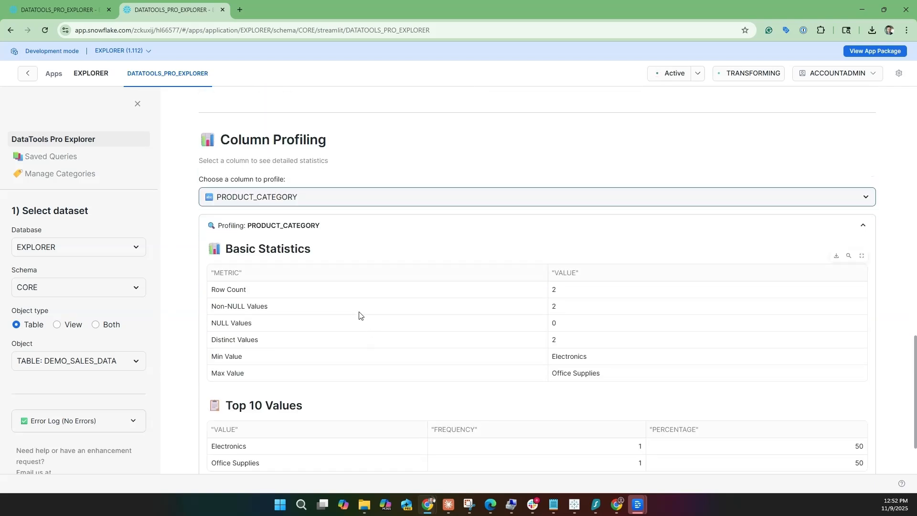
scroll(358, 313, down, 2)
scroll(361, 314, up, 1)
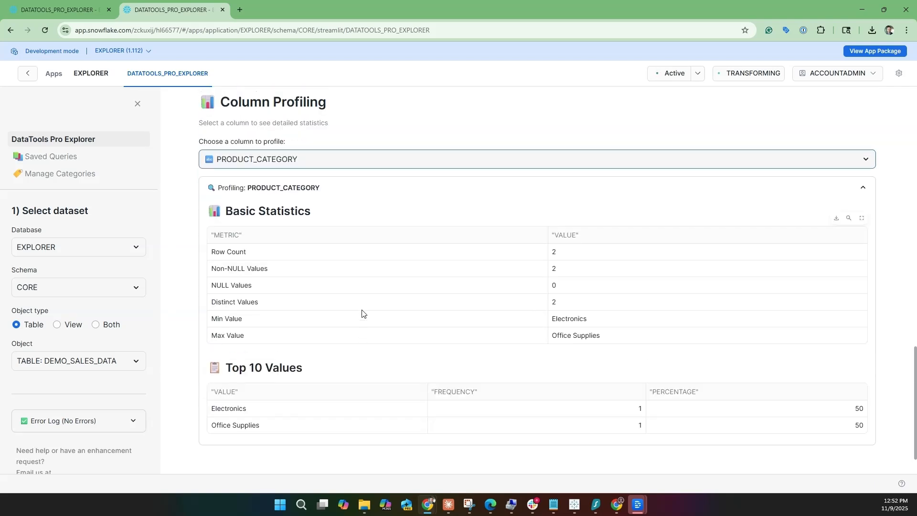
scroll(363, 313, up, 3)
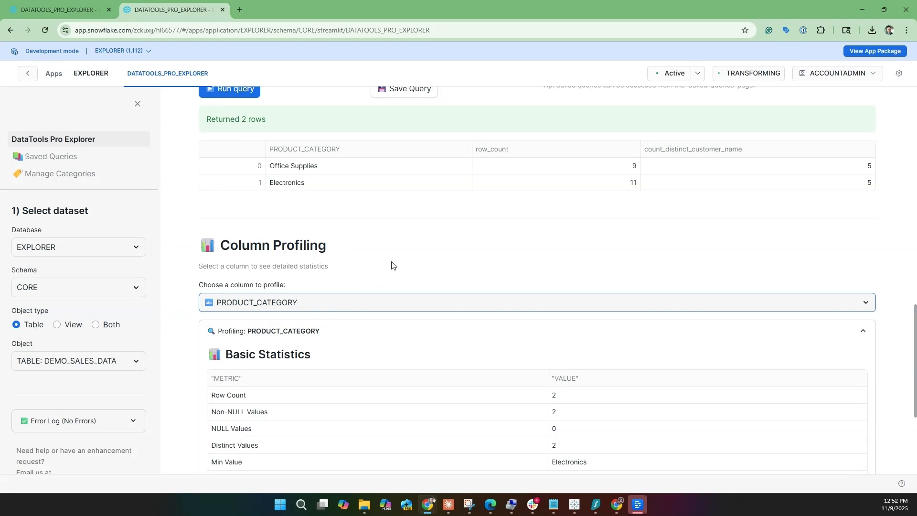
scroll(392, 261, down, 1)
click(363, 249)
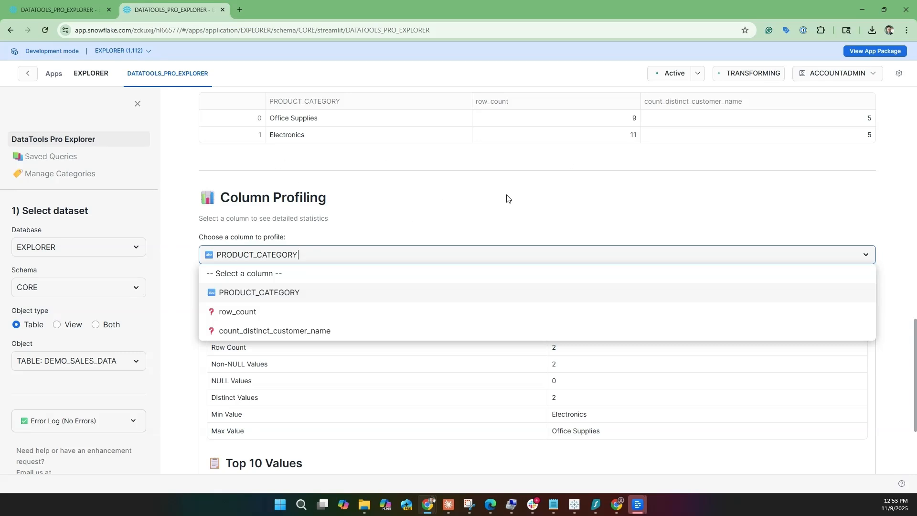
click(419, 209)
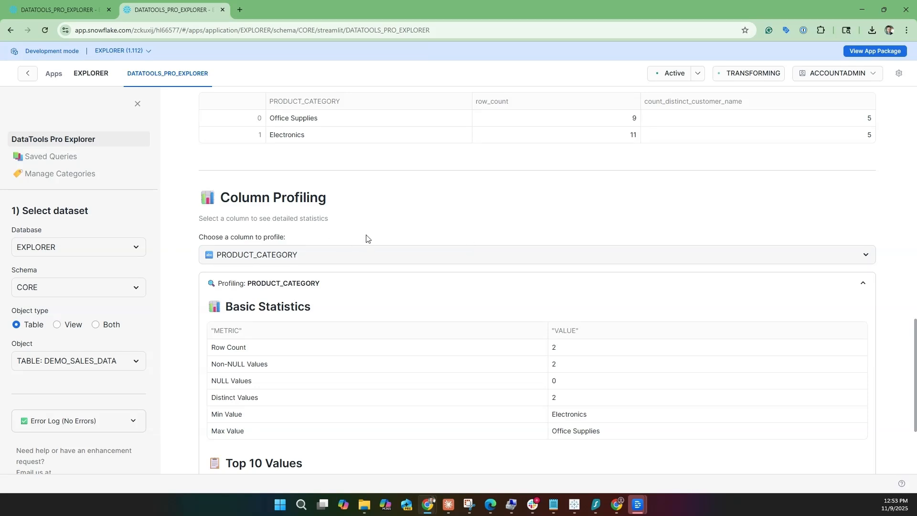
- Save the current query under a demo name without assigning any tags
scroll(395, 228, up, 5)
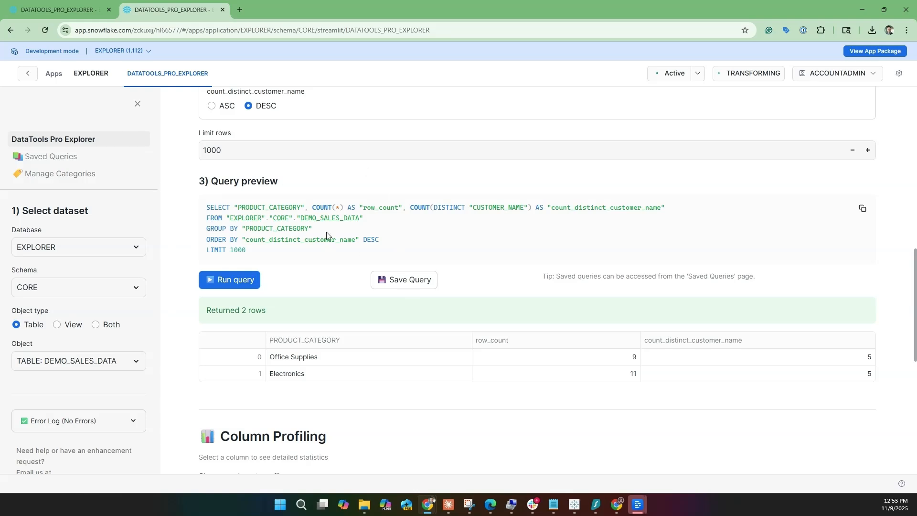
click(401, 280)
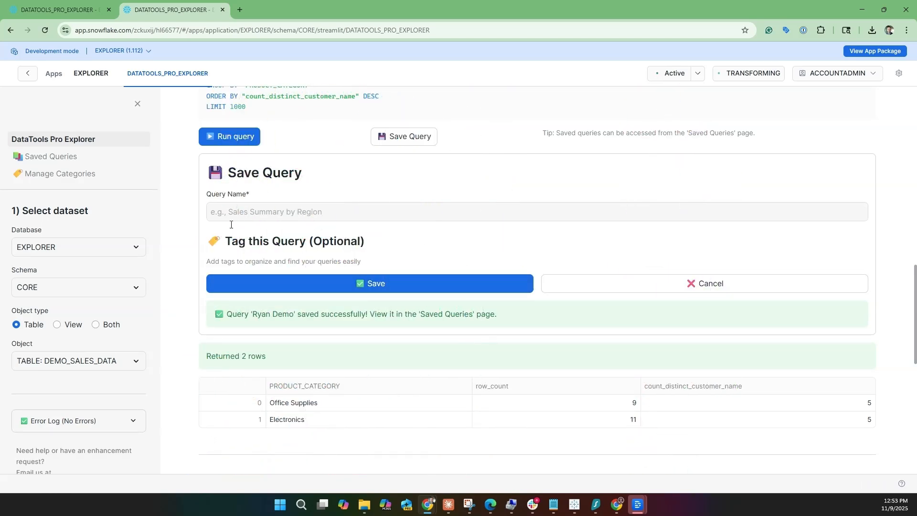
- Open the newly saved query among the saved queries and examine the schema and table in its SQL
click(81, 159)
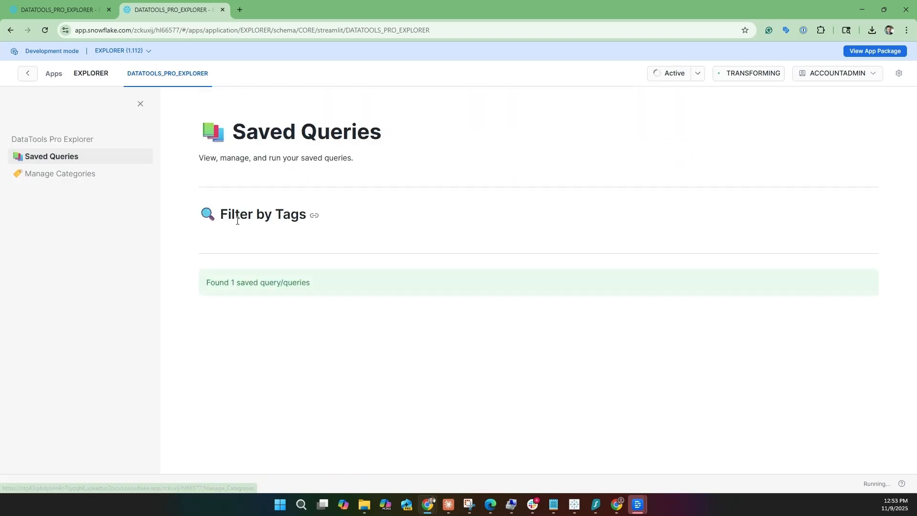
click(334, 313)
scroll(375, 343, down, 3)
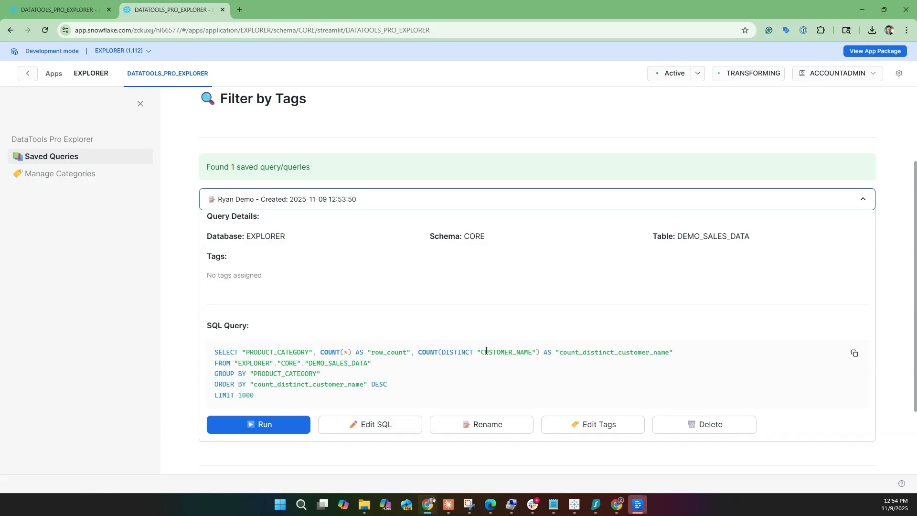
click(283, 363)
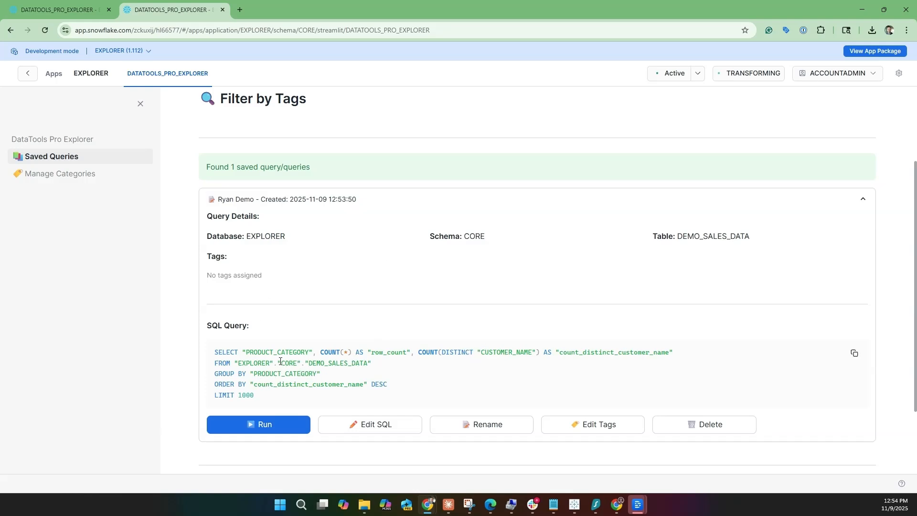
drag(282, 363, 324, 363)
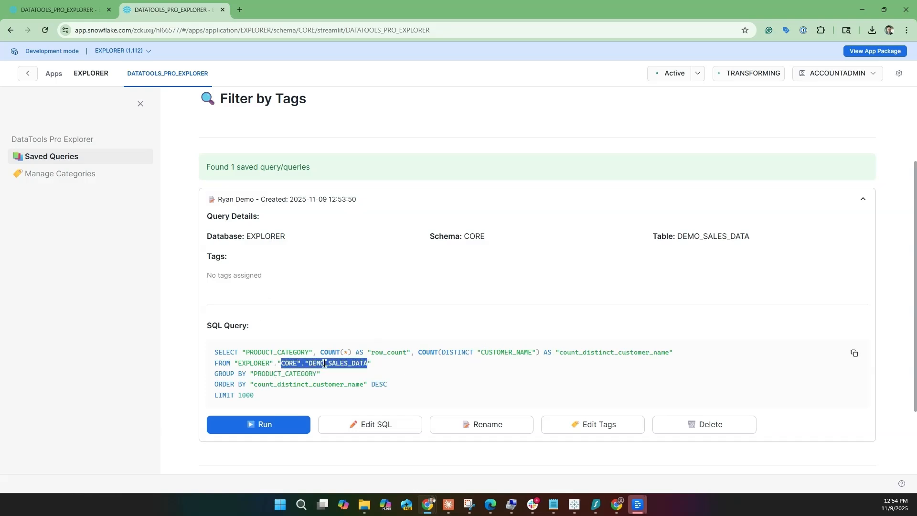
double_click(287, 363)
- Open category management and add Sales as a value of the Line of Business category
click(60, 179)
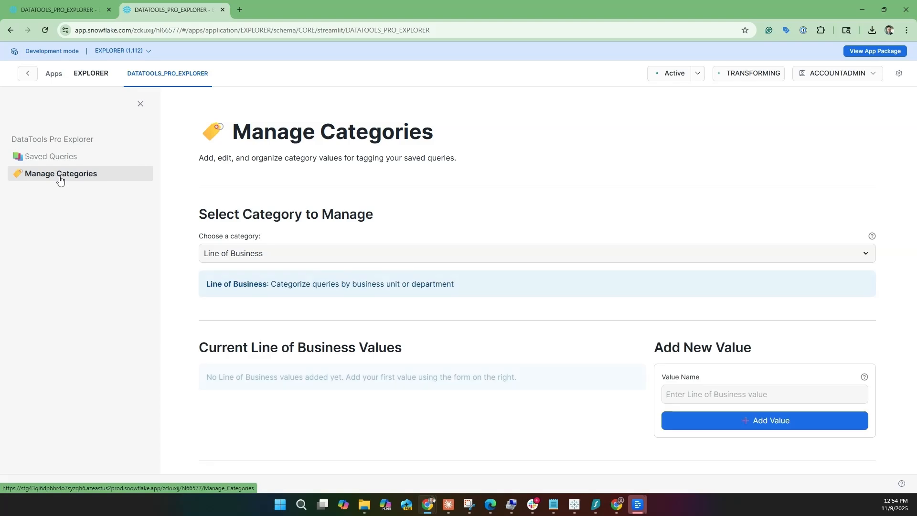
click(301, 254)
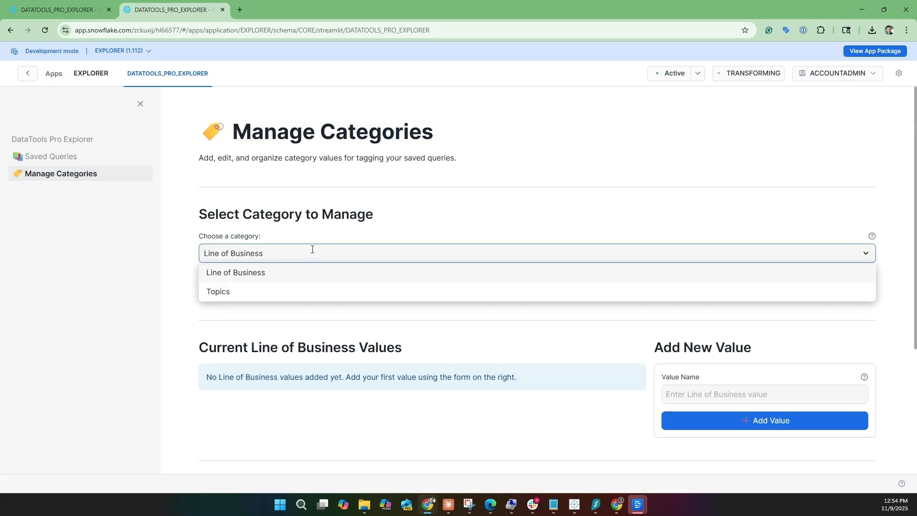
click(284, 277)
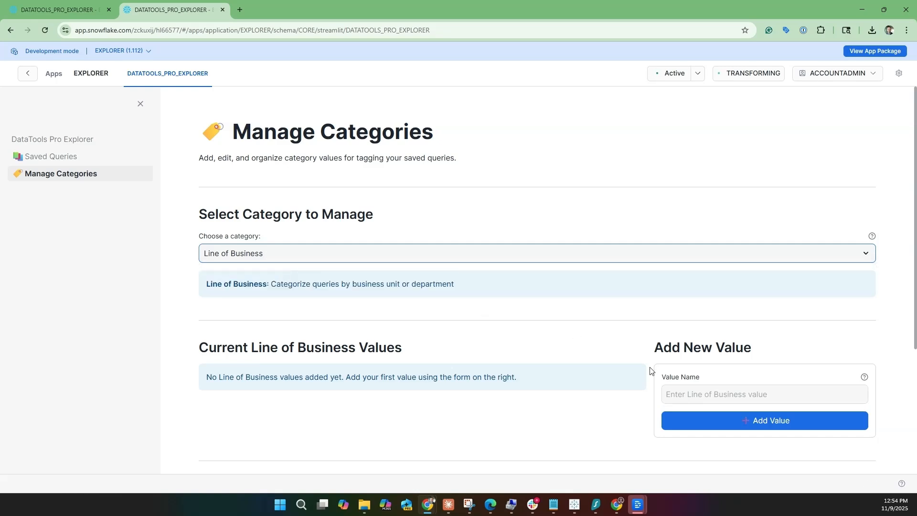
click(707, 395)
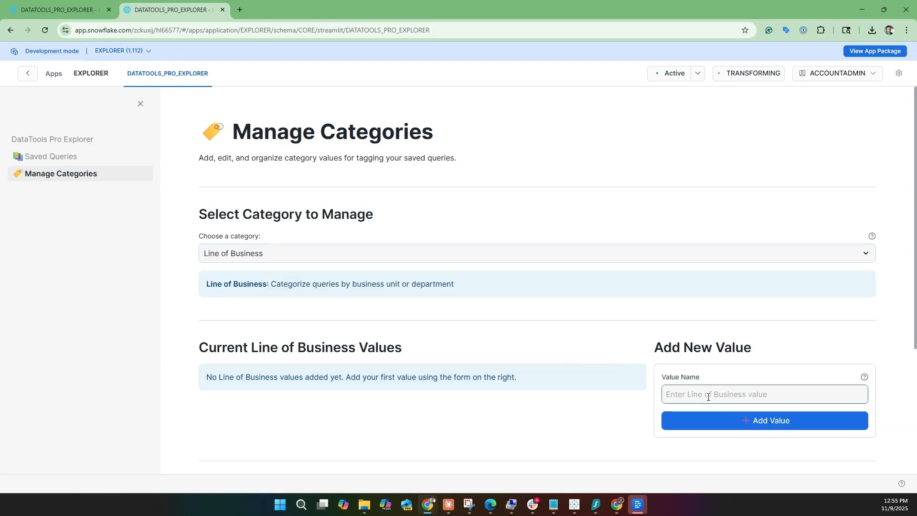
text(Sales)
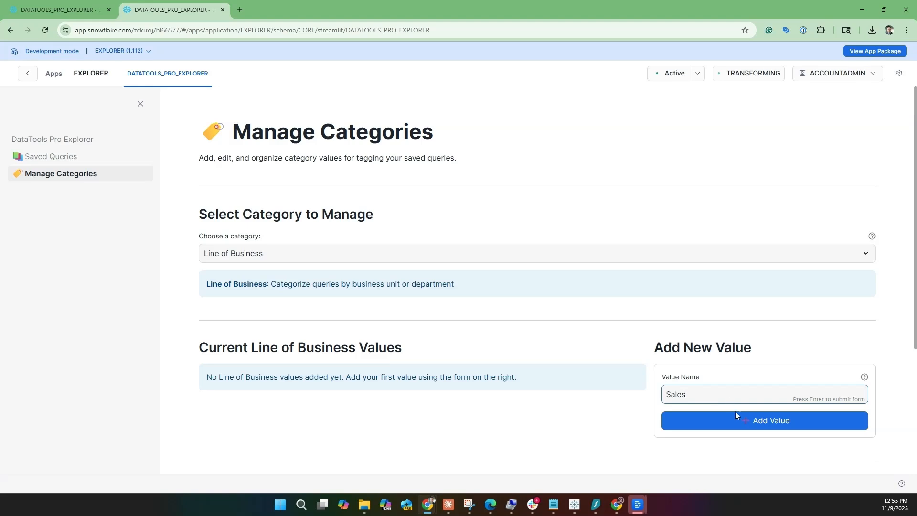
click(736, 414)
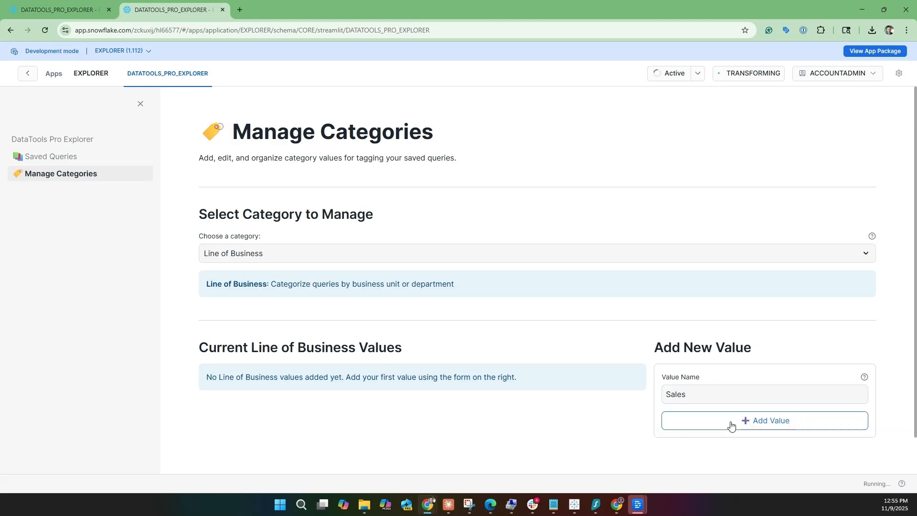
- Add Marketing and Finance as further Line of Business values
triple_click(715, 395)
text(Marketing)
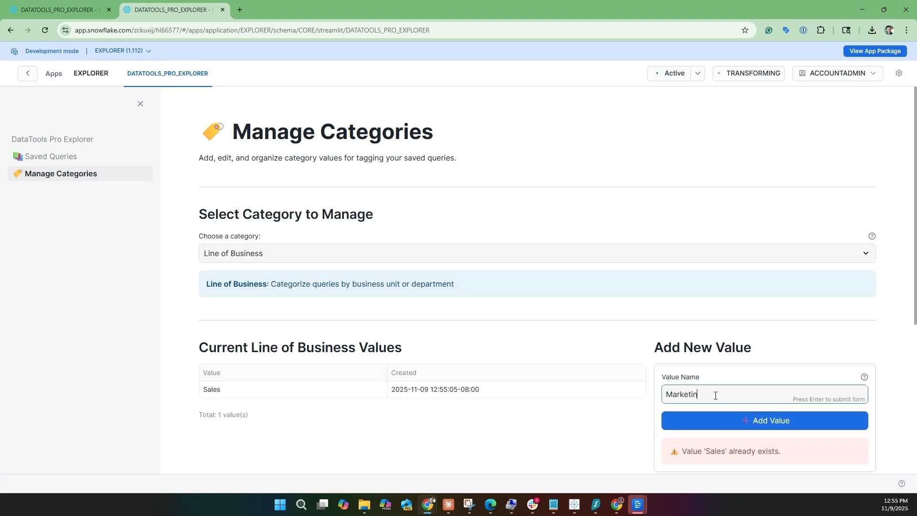
click(715, 420)
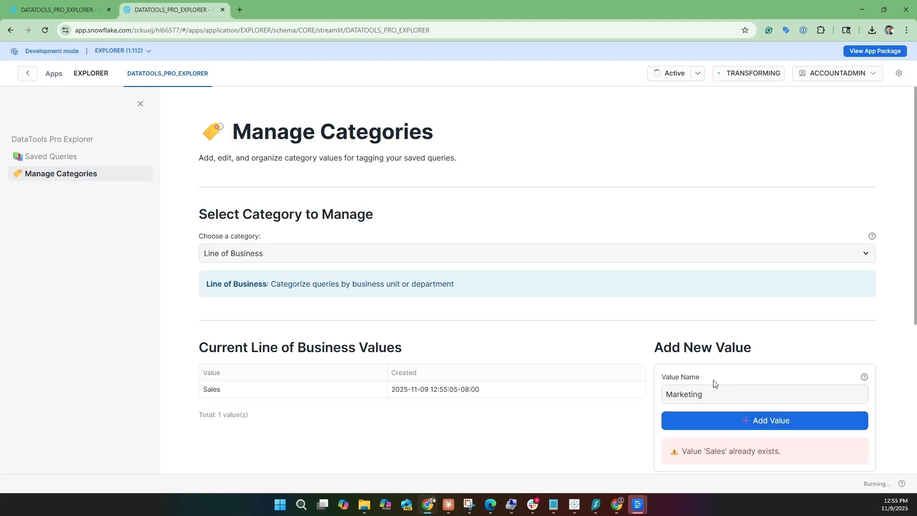
triple_click(685, 389)
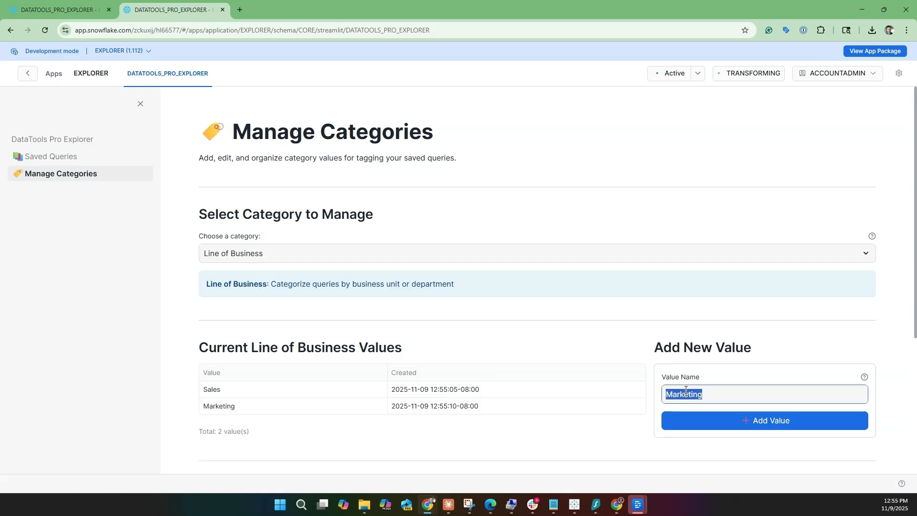
text(Finance)
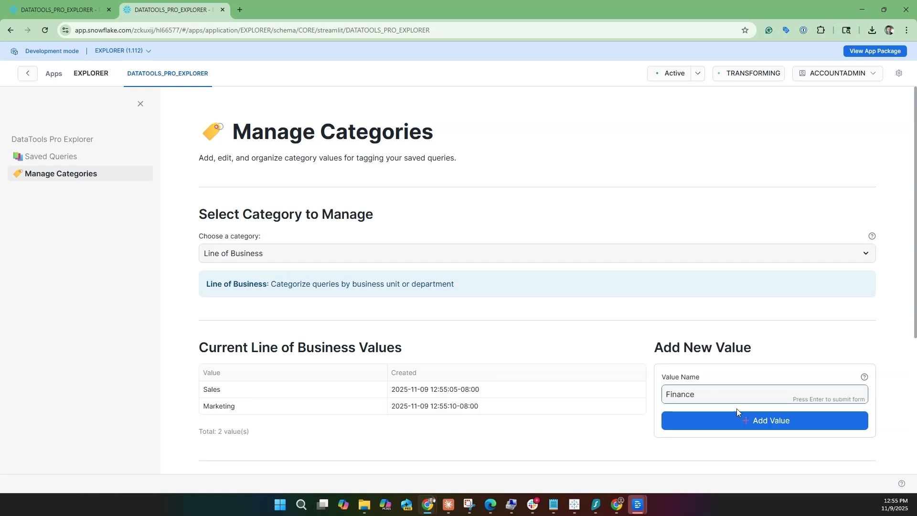
click(754, 422)
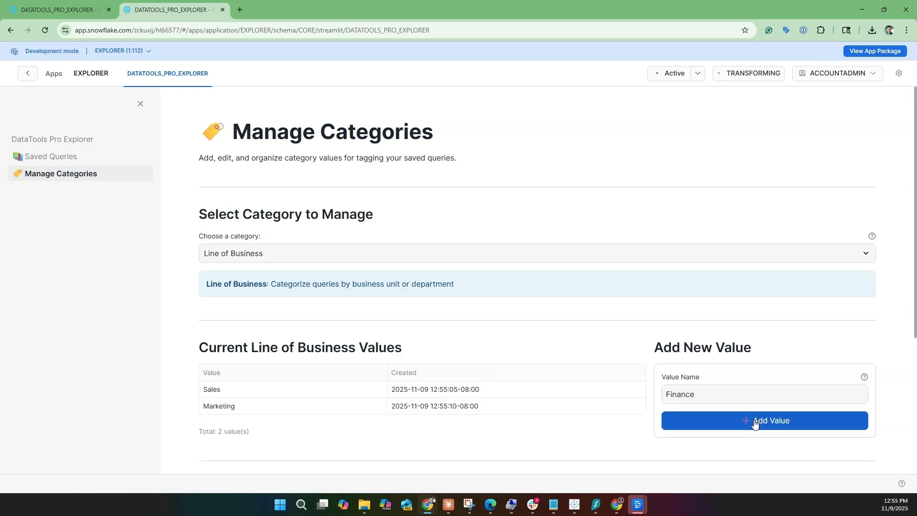
- Switch the category being managed to Topics
click(415, 261)
click(262, 292)
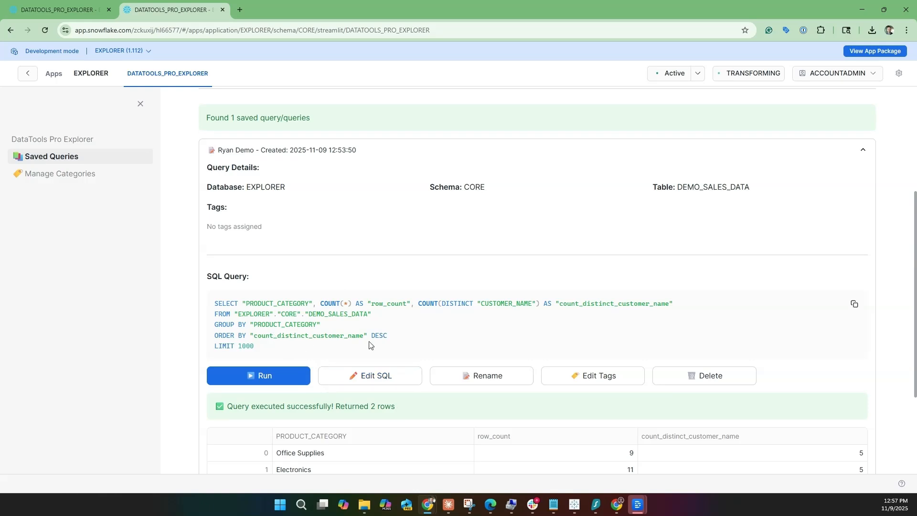
- Review the rows returned by the saved query and return to the tag filter above it
scroll(369, 344, down, 3)
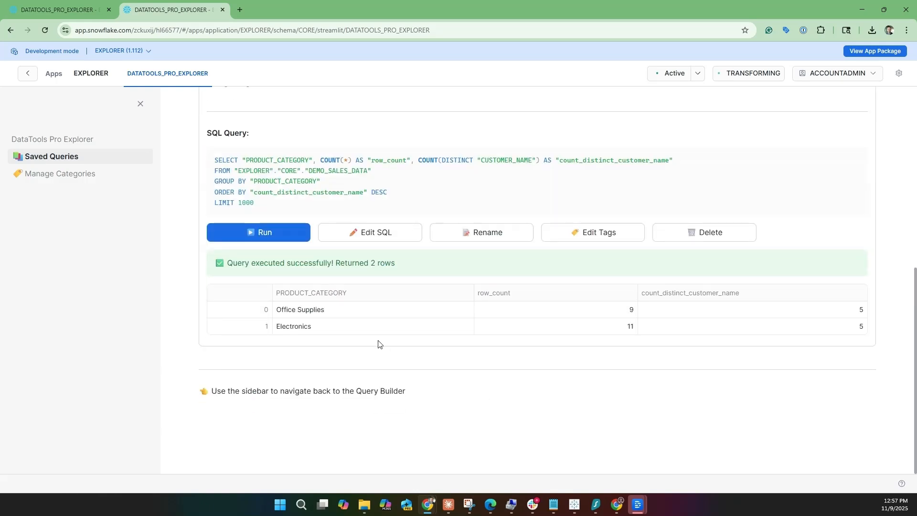
scroll(382, 191, up, 5)
scroll(392, 193, up, 2)
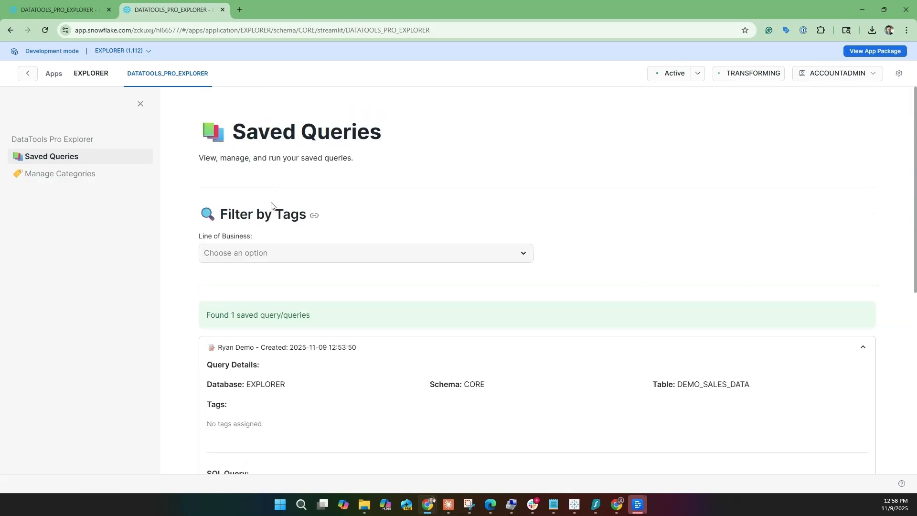